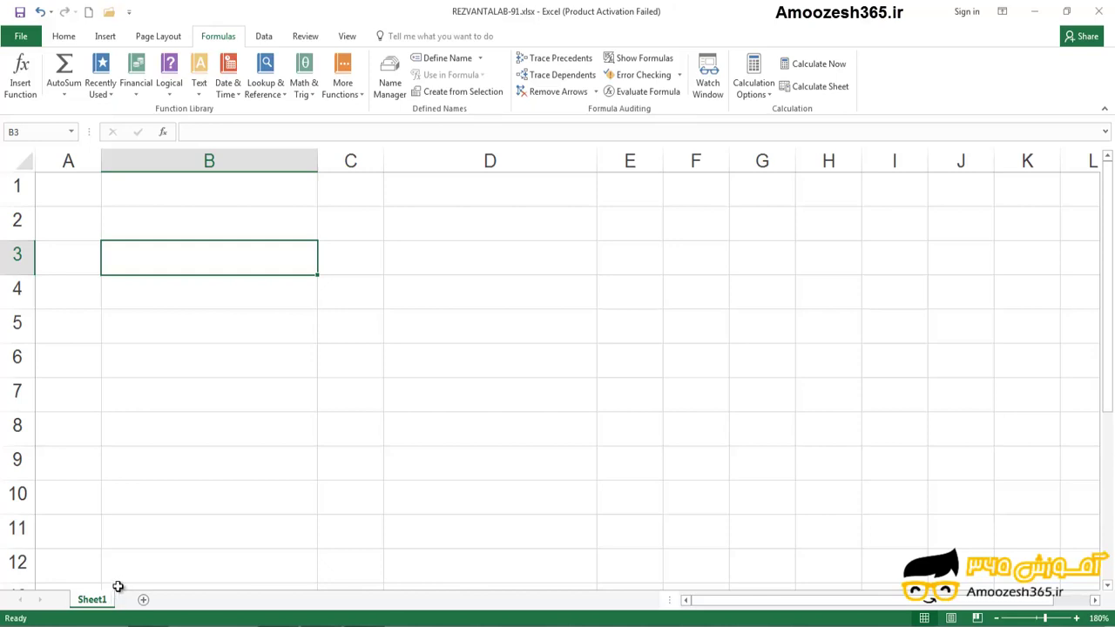
Step: Look up the description of the TRIM function among the text functions and mark its first line
{"action": "left_click", "coordinate": [202, 96]}
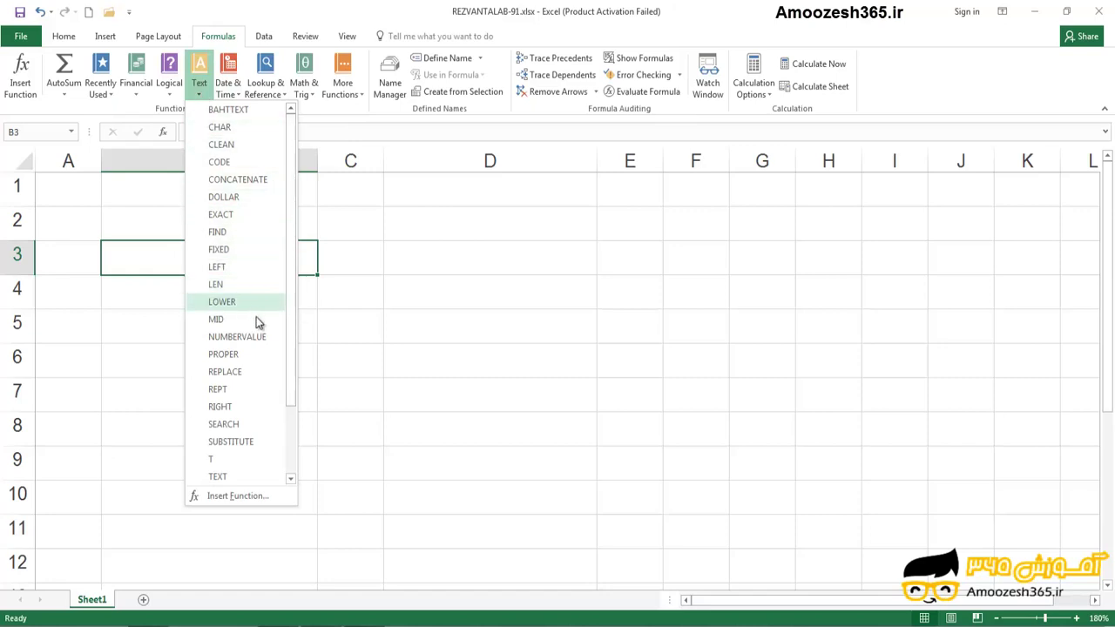
{"action": "left_click_drag", "start_coordinate": [294, 319], "coordinate": [294, 364]}
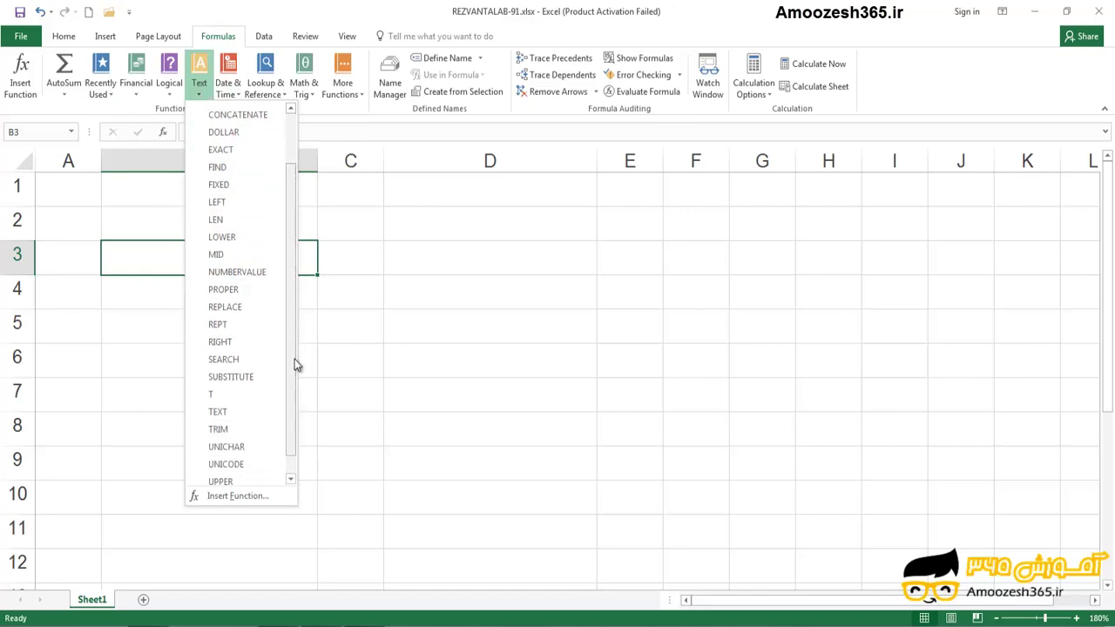
{"action": "left_click", "coordinate": [224, 436]}
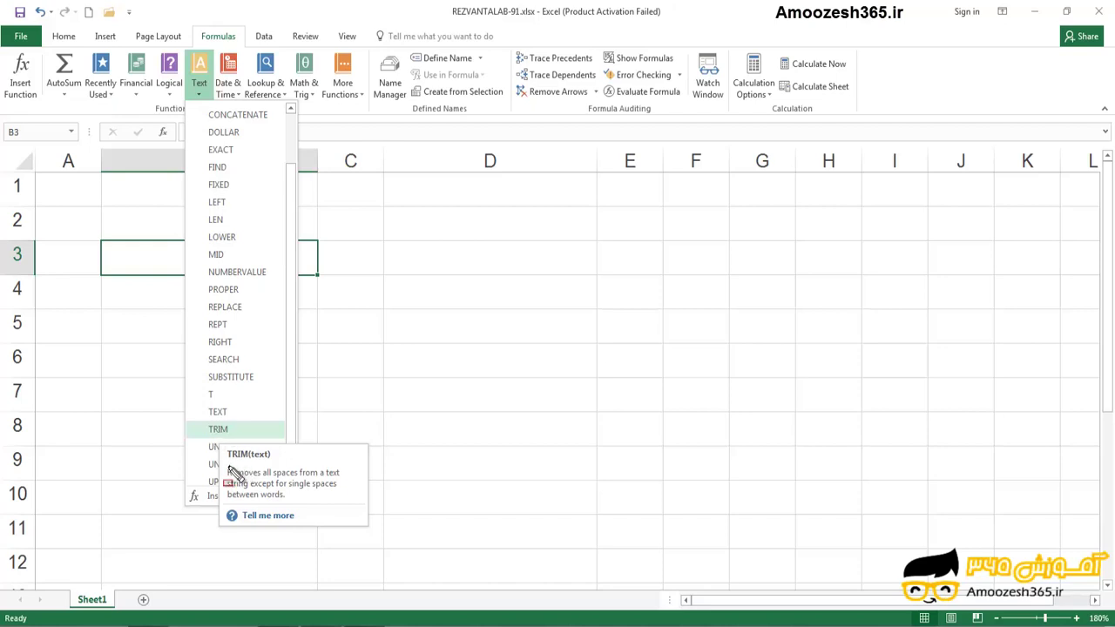
{"action": "left_click_drag", "start_coordinate": [224, 466], "coordinate": [353, 481]}
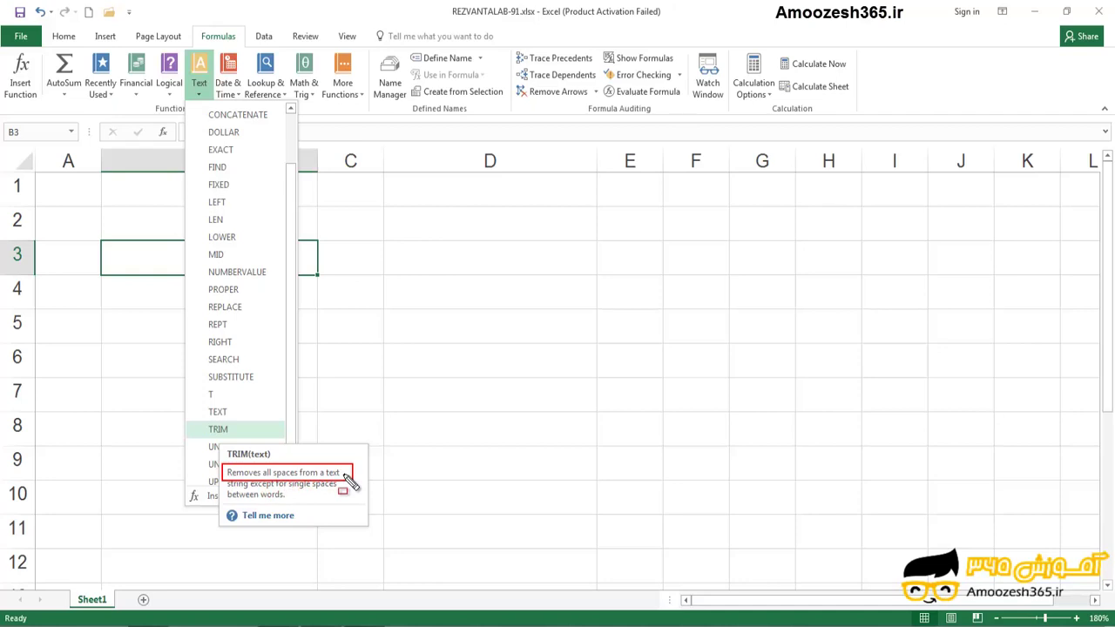
{"action": "key", "text": "Escape"}
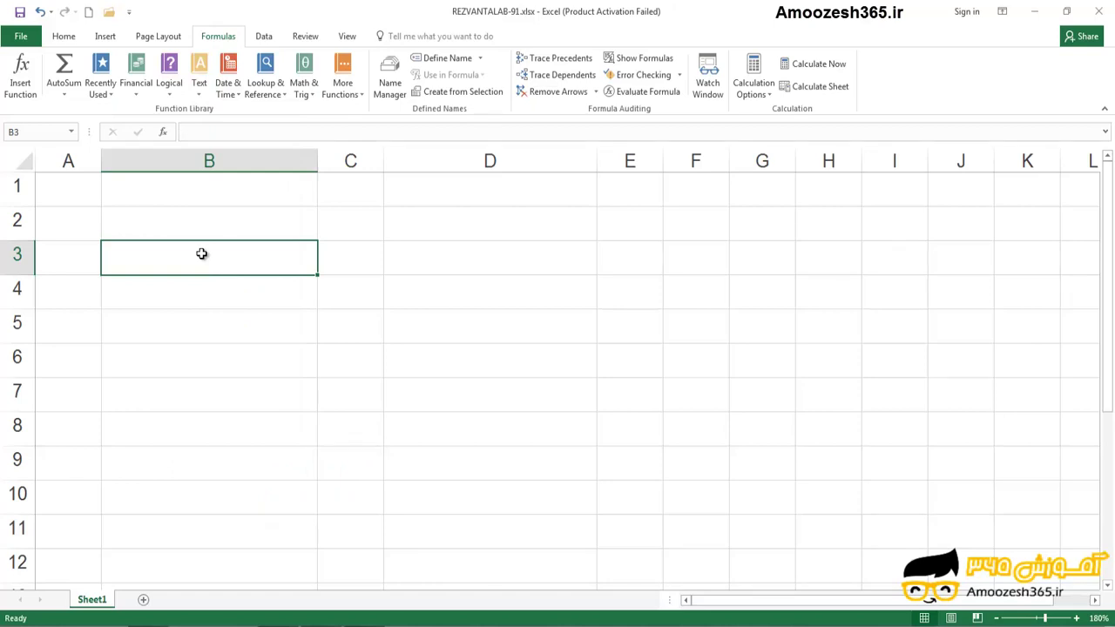
Step: Enter a sample two-word first name in cell B3, with a single space between the words
{"action": "type", "text": "ali"}
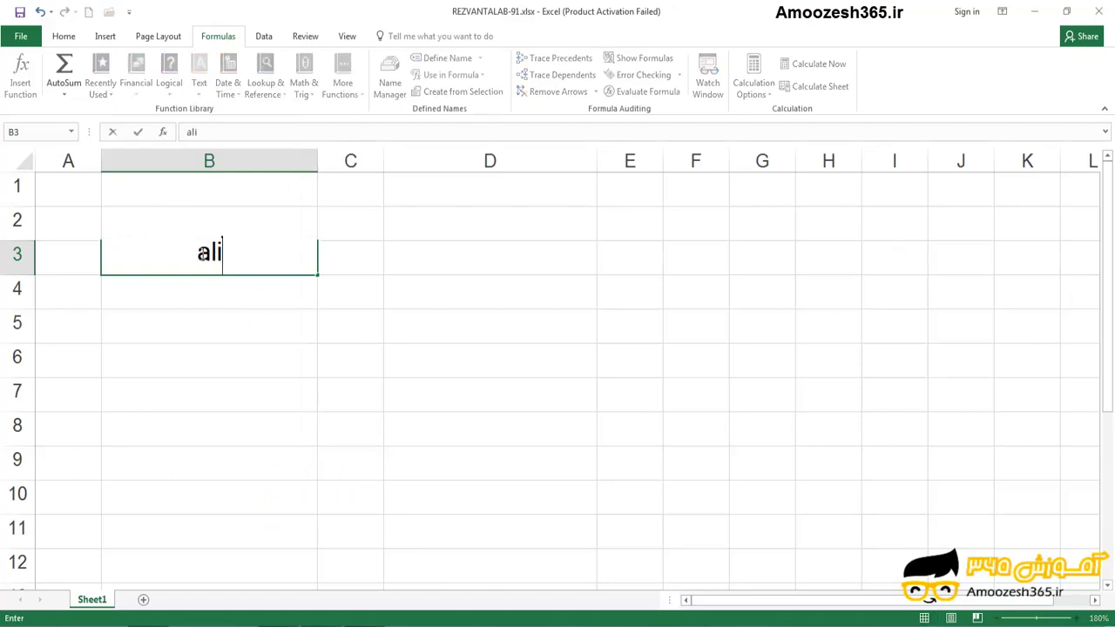
{"action": "type", "text": " reza"}
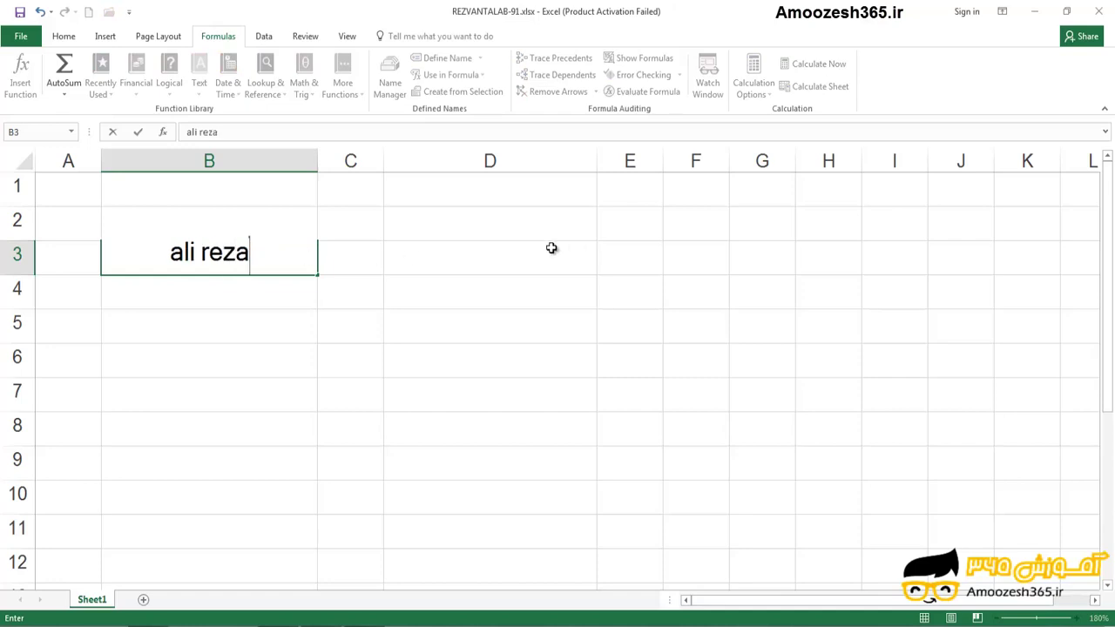
{"action": "left_click", "coordinate": [440, 264]}
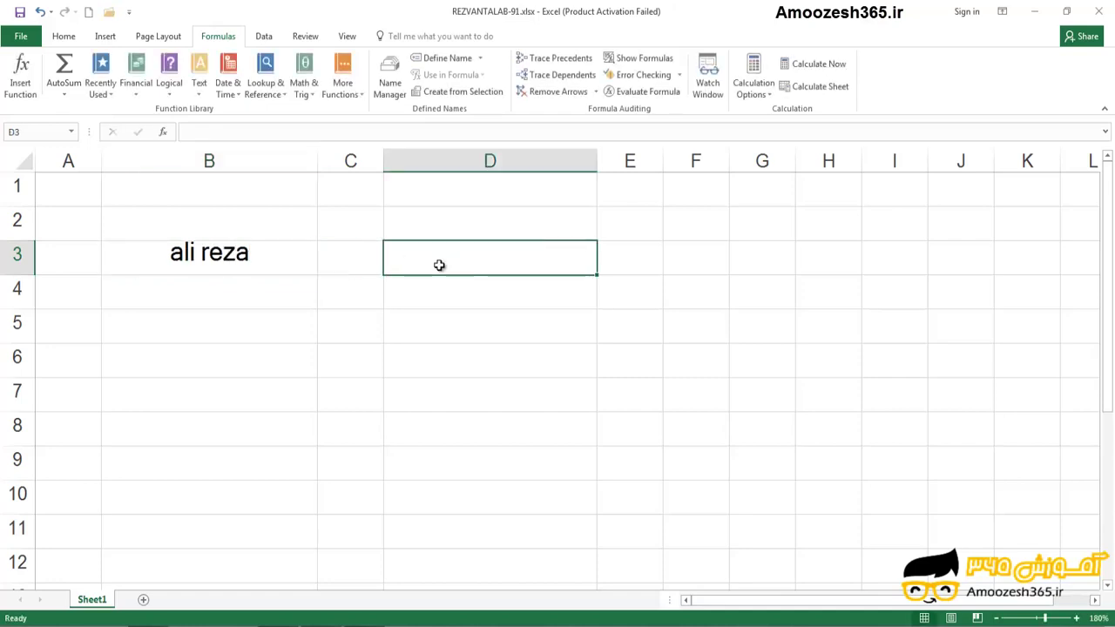
Step: Enter a TRIM formula in cell D3 that references cell B3
{"action": "left_click", "coordinate": [264, 252]}
{"action": "left_click", "coordinate": [433, 262]}
{"action": "type", "text": "=tr"}
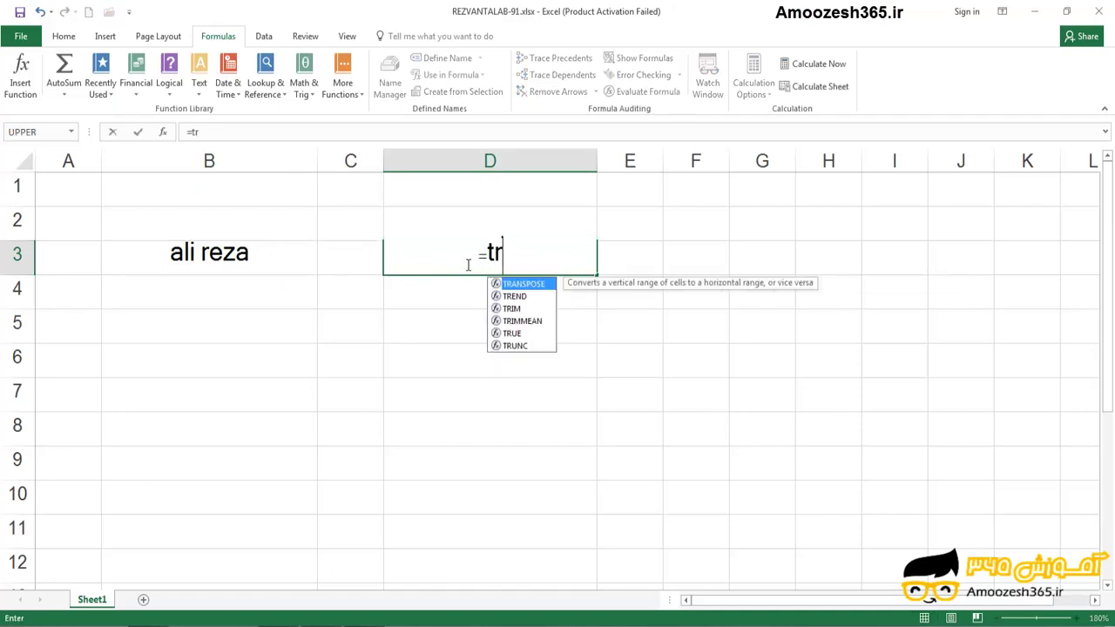
{"action": "left_click", "coordinate": [495, 310]}
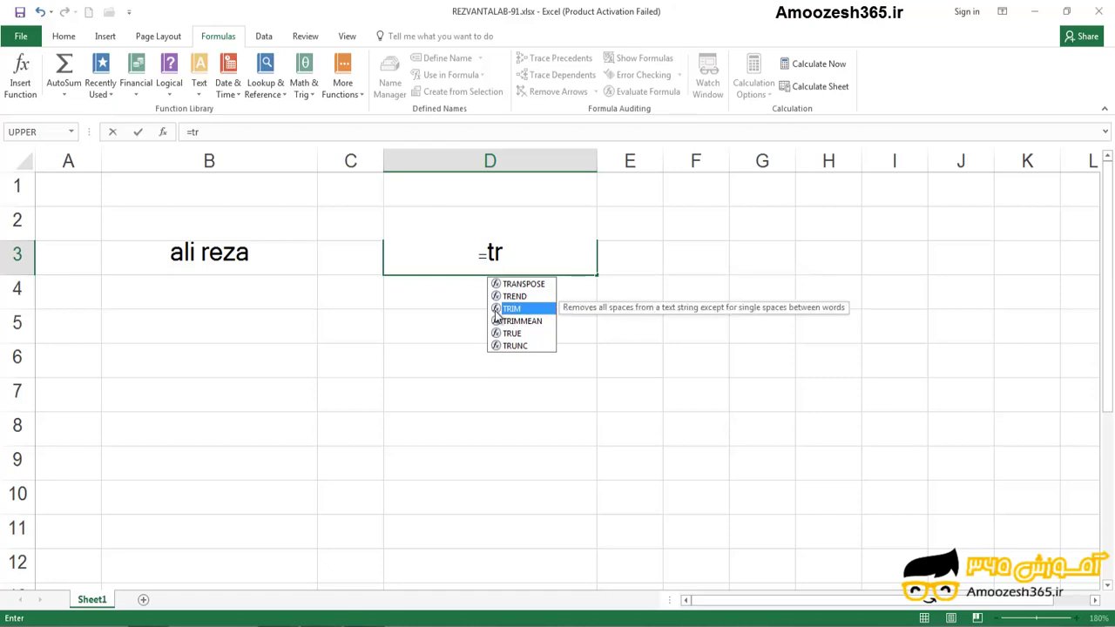
{"action": "double_click", "coordinate": [496, 312]}
{"action": "left_click", "coordinate": [228, 254]}
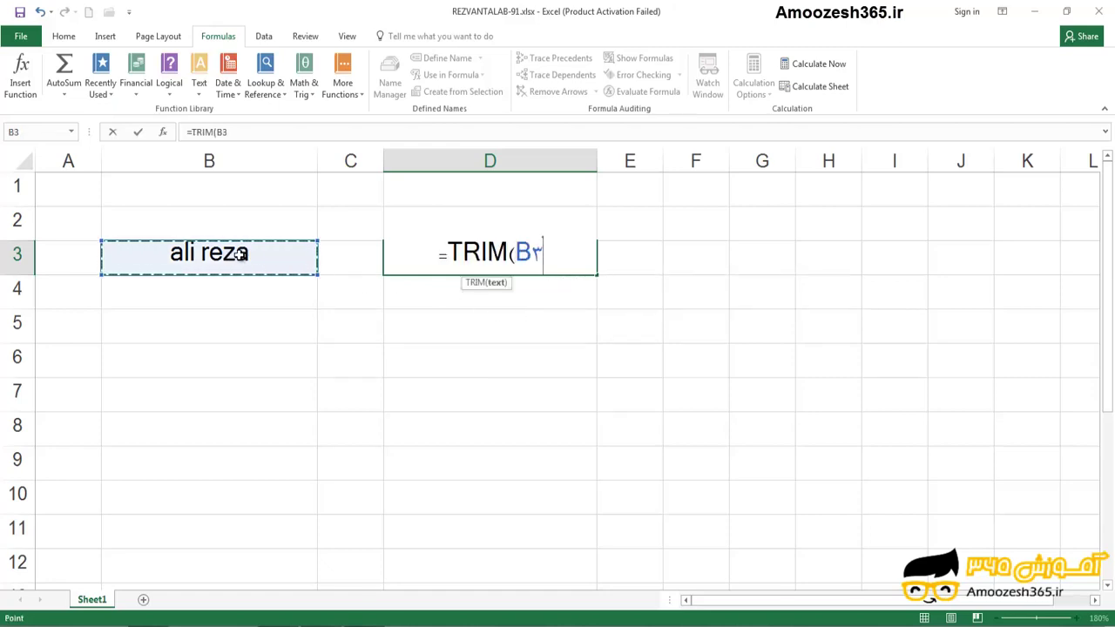
{"action": "key", "text": "Return"}
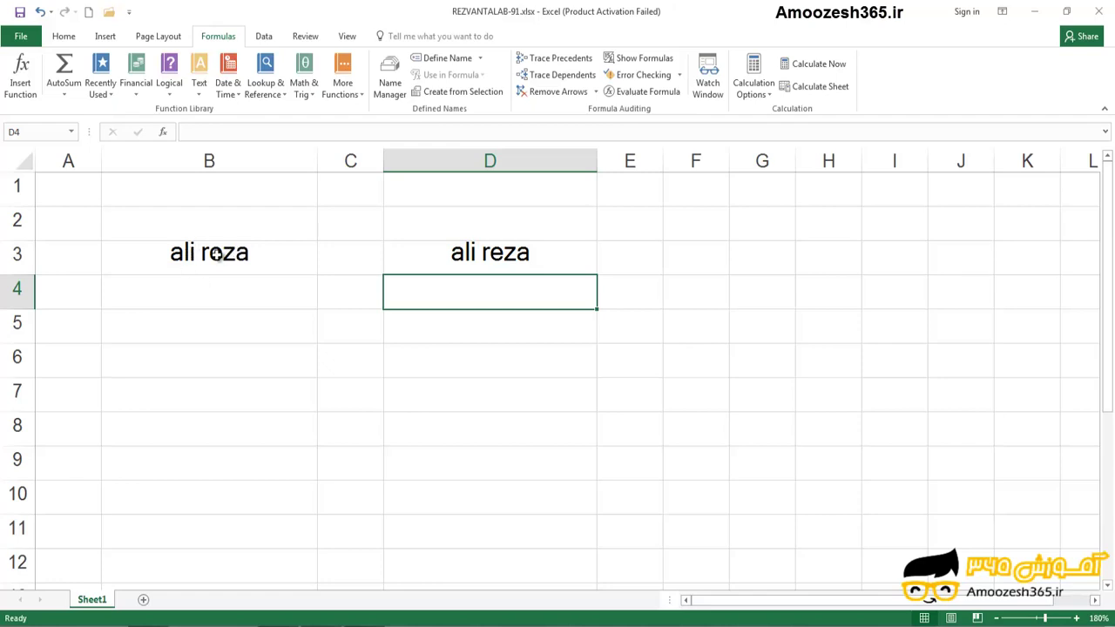
Step: Enter a short sample first name in cell B4 with several spaces before and after it
{"action": "left_click", "coordinate": [223, 293]}
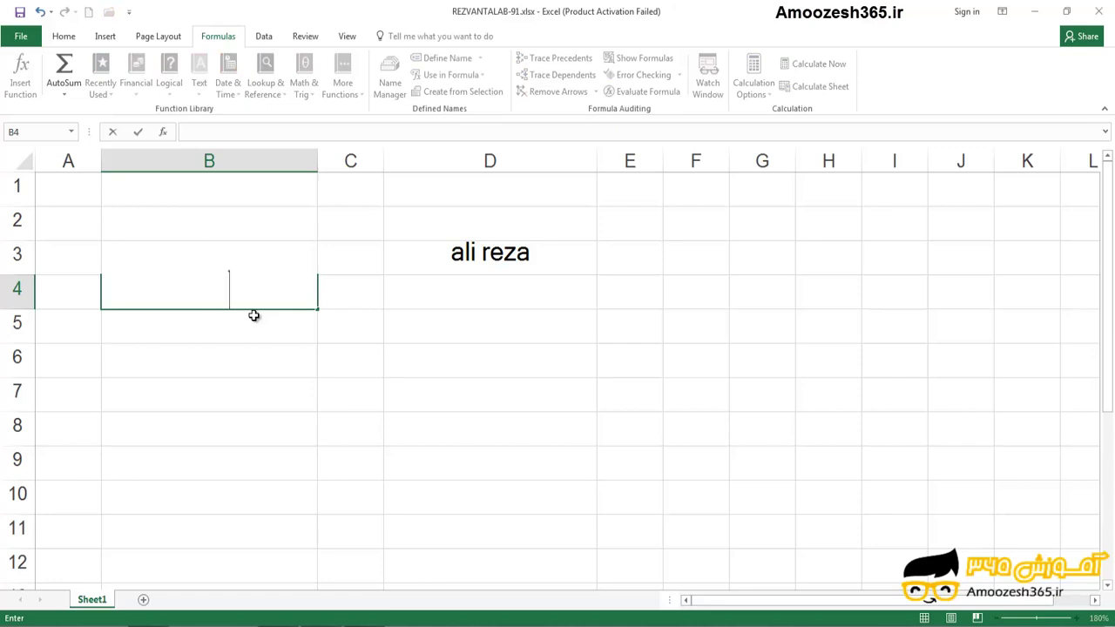
{"action": "type", "text": "ali"}
{"action": "key", "text": "Return"}
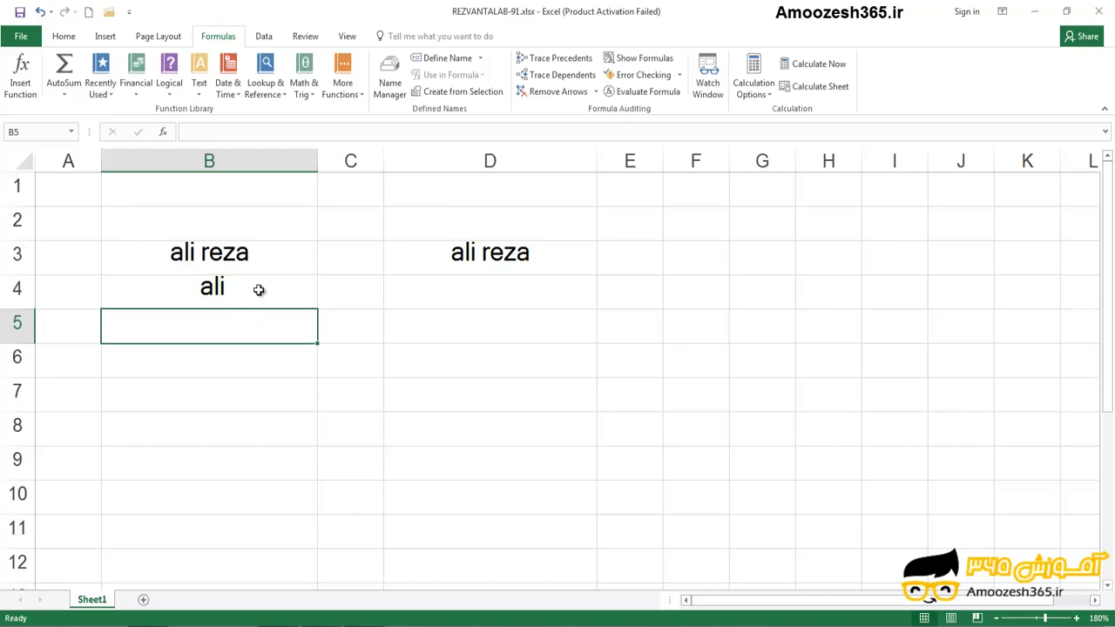
Step: Examine the leading and trailing spaces around the text in cell B4 without changing its content
{"action": "left_click", "coordinate": [259, 289]}
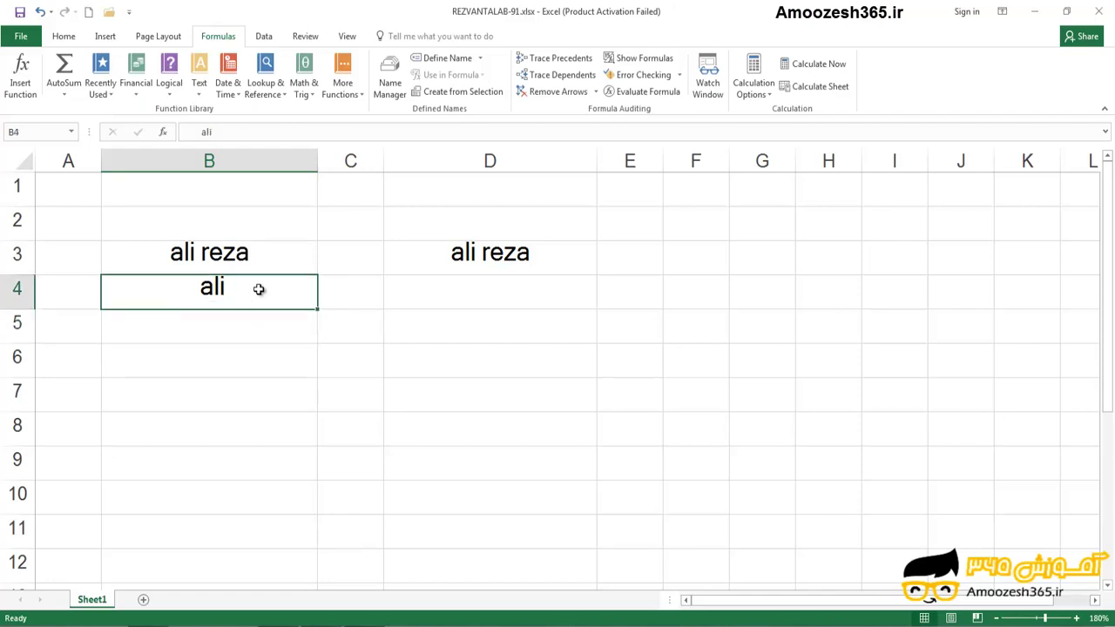
{"action": "double_click", "coordinate": [259, 290]}
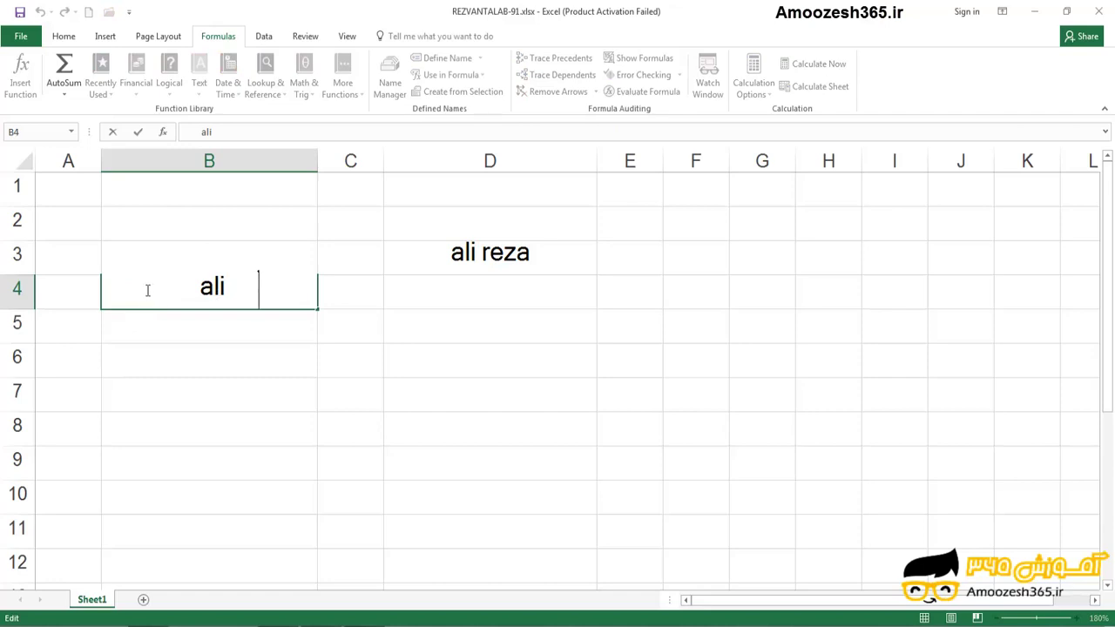
{"action": "left_click", "coordinate": [257, 290]}
{"action": "left_click", "coordinate": [167, 290]}
{"action": "left_click", "coordinate": [257, 294]}
{"action": "left_click", "coordinate": [189, 290]}
{"action": "left_click", "coordinate": [260, 290]}
{"action": "left_click", "coordinate": [162, 288]}
{"action": "key", "text": "Escape"}
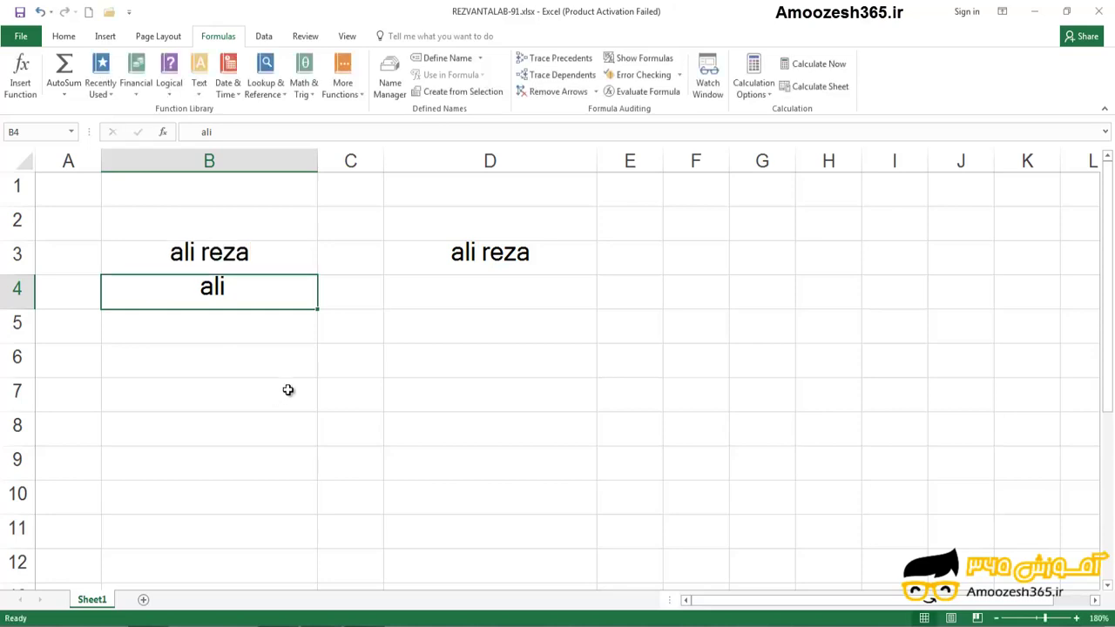
Step: Enter a TRIM formula in cell D4 that references cell B4
{"action": "left_click", "coordinate": [495, 287]}
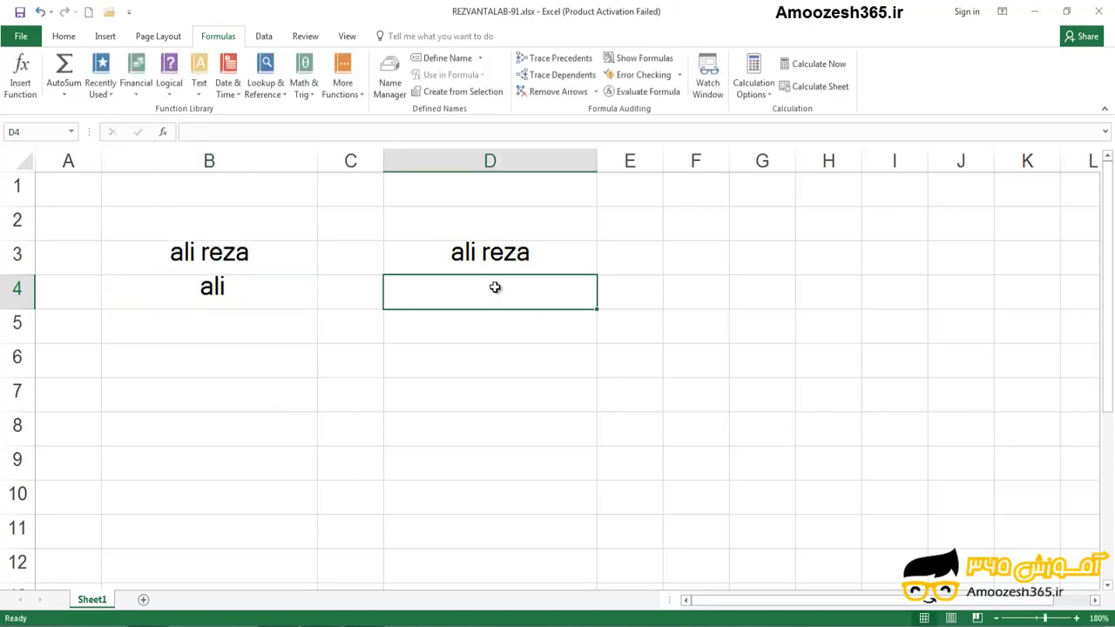
{"action": "type", "text": "=tr"}
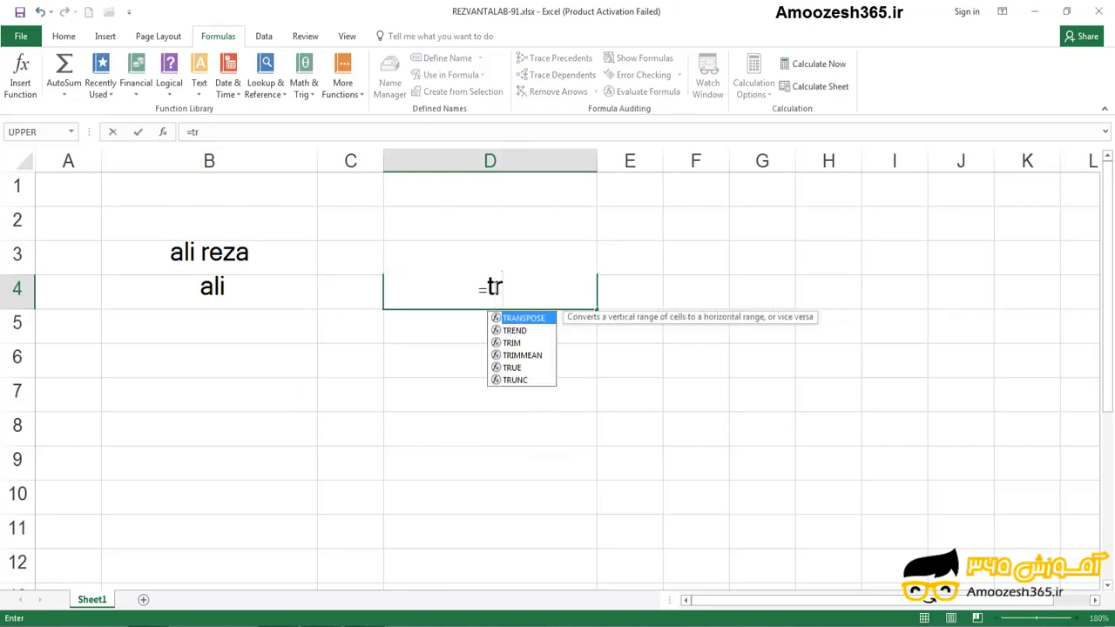
{"action": "type", "text": "im"}
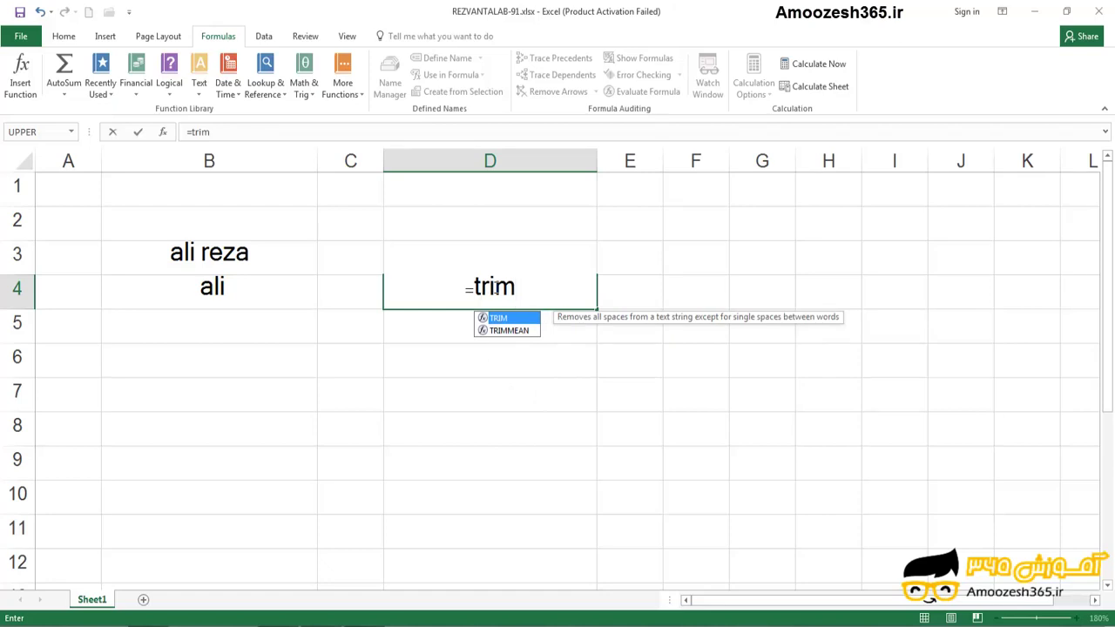
{"action": "type", "text": "("}
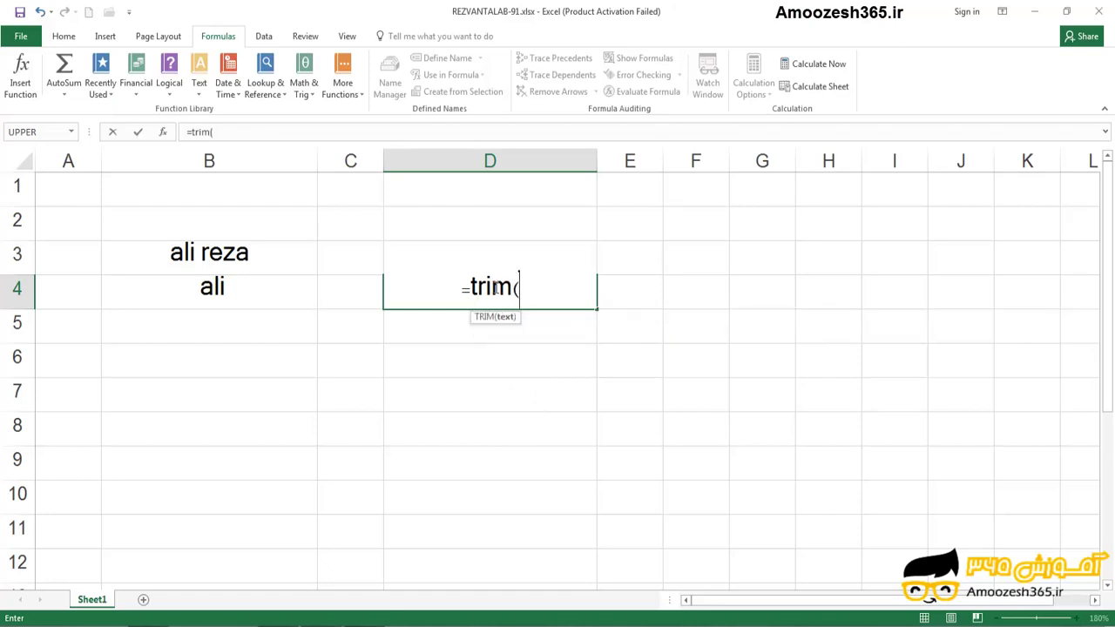
{"action": "left_click", "coordinate": [236, 298]}
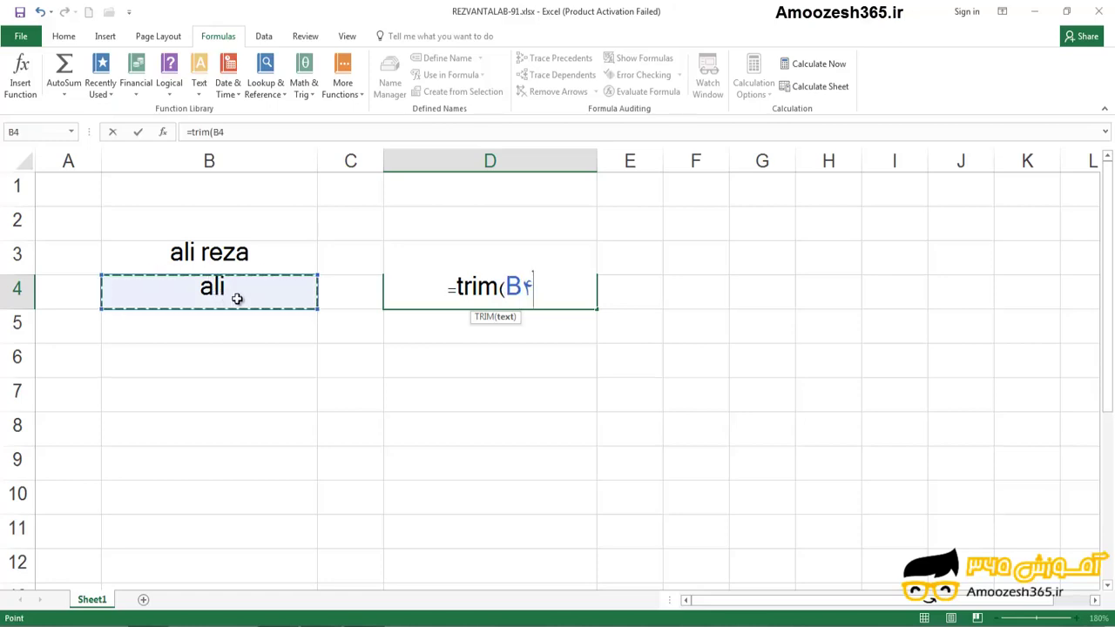
{"action": "key", "text": "Return"}
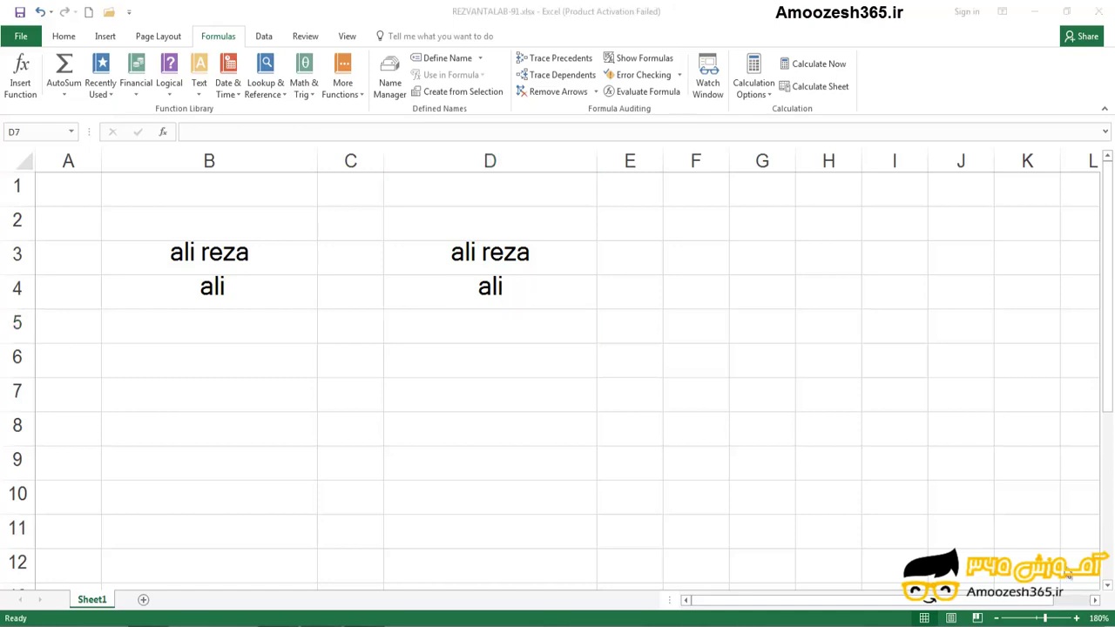
Step: Copy the trimmed result in D4 and paste it into cell D7 as values only
{"action": "key", "text": "alt+Tab"}
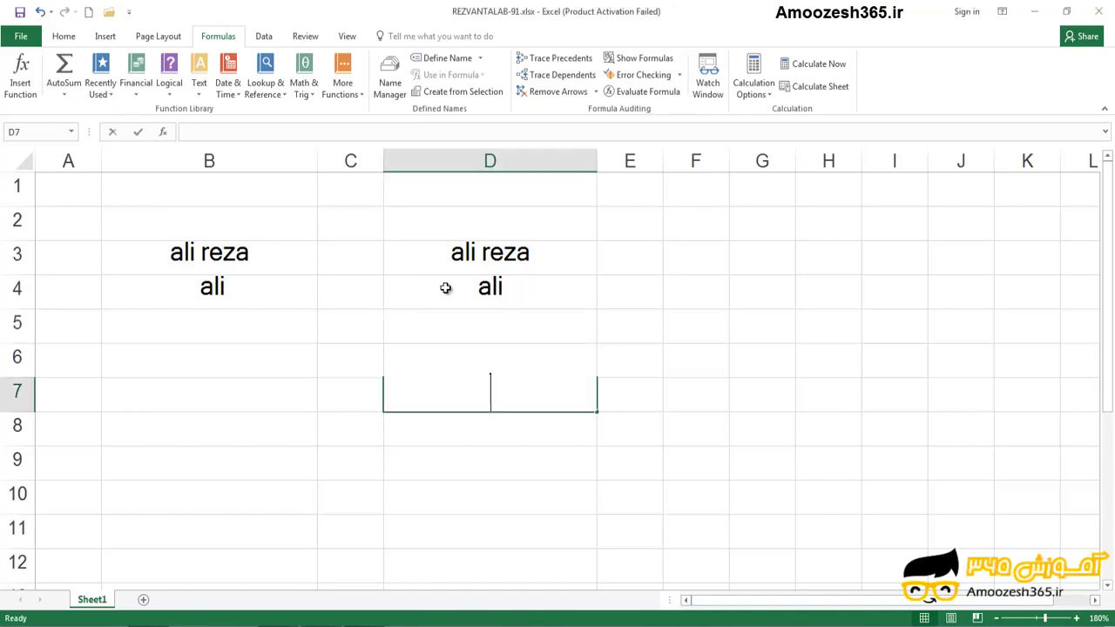
{"action": "left_click", "coordinate": [445, 288]}
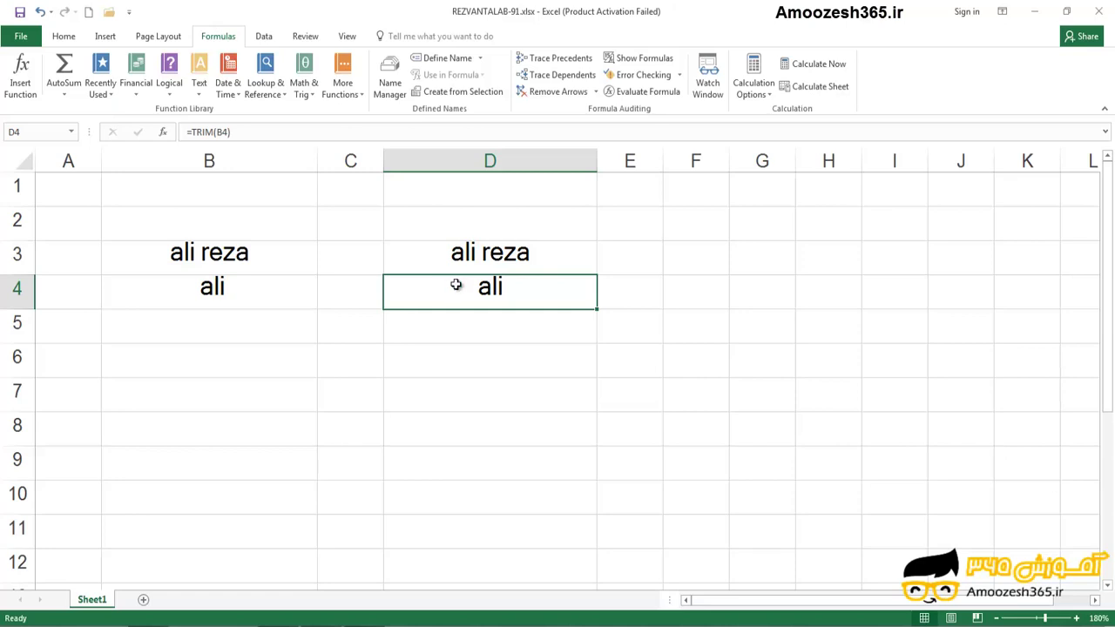
{"action": "key", "text": "ctrl+c"}
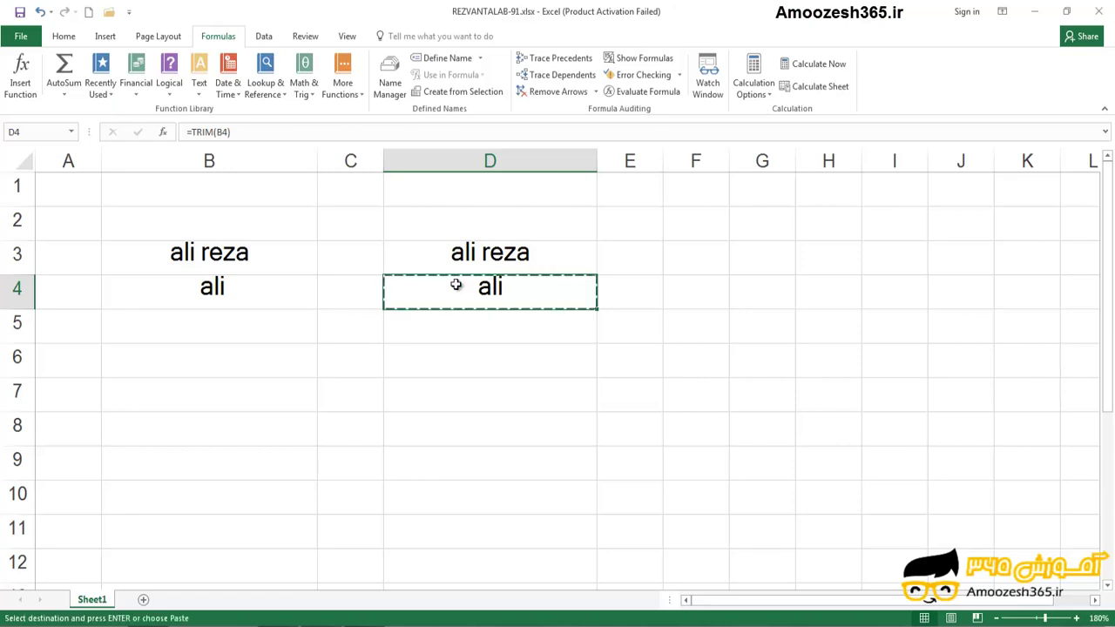
{"action": "left_click", "coordinate": [476, 400]}
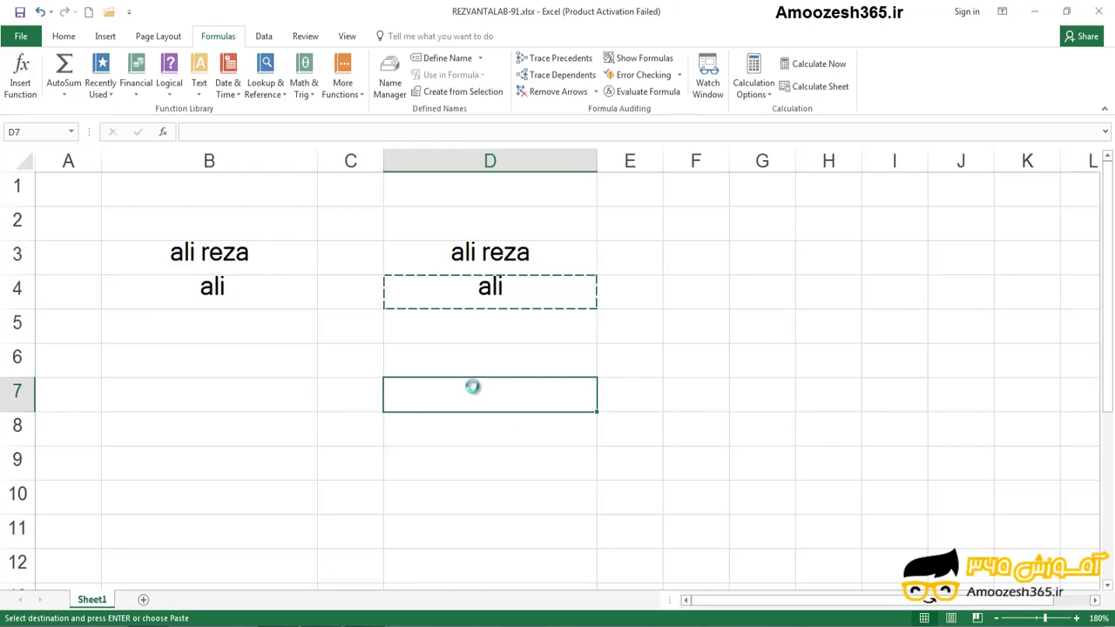
{"action": "key", "text": "ctrl+v"}
{"action": "left_click", "coordinate": [637, 425]}
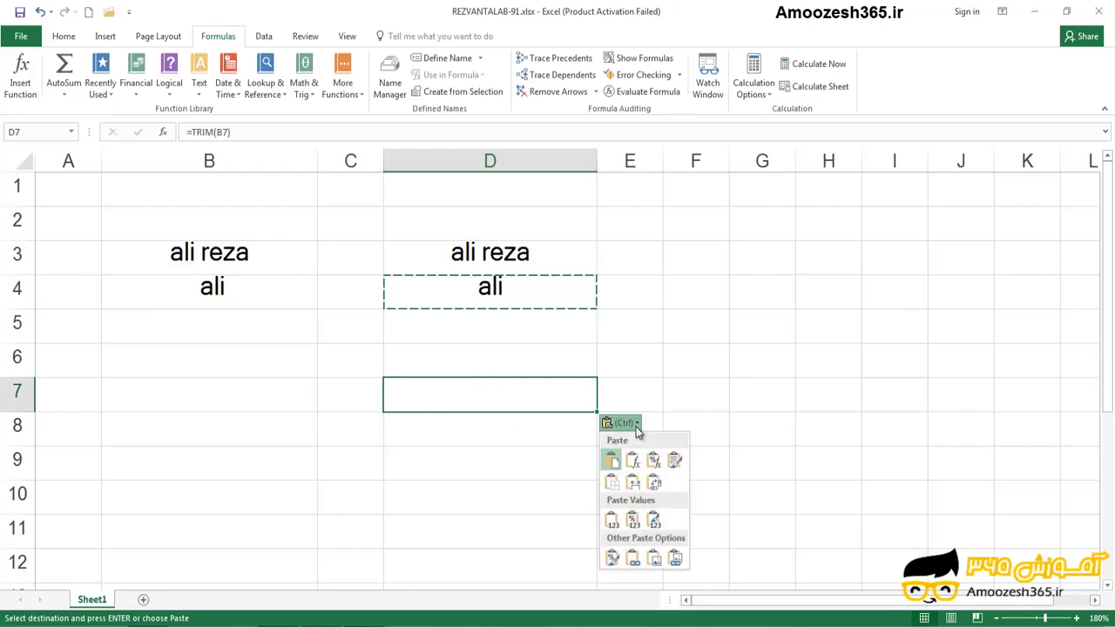
{"action": "left_click", "coordinate": [614, 523]}
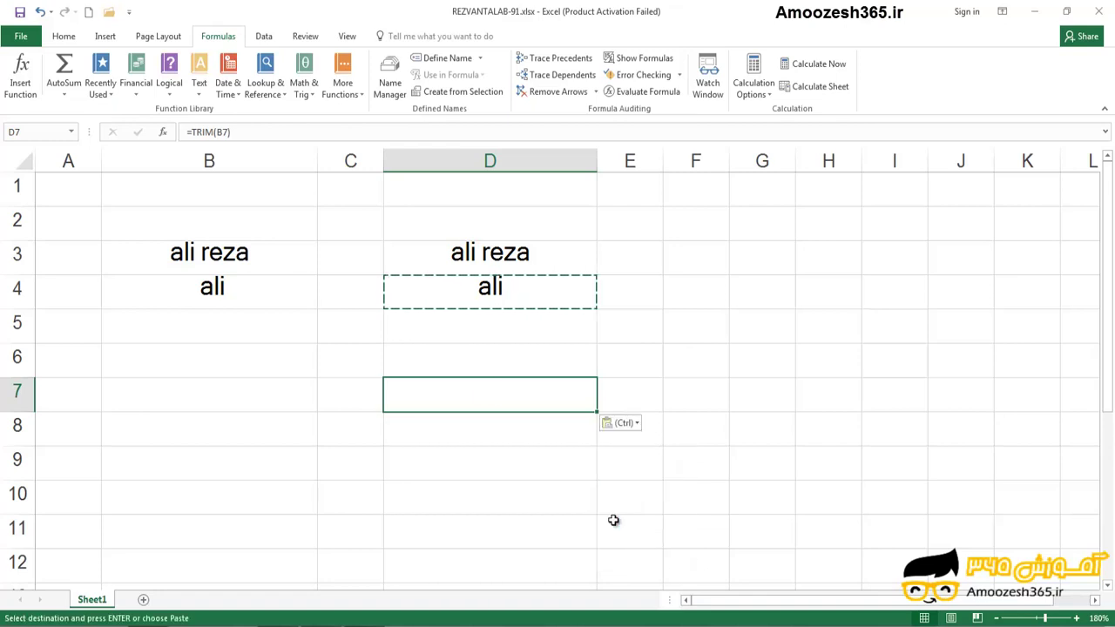
{"action": "key", "text": "Escape"}
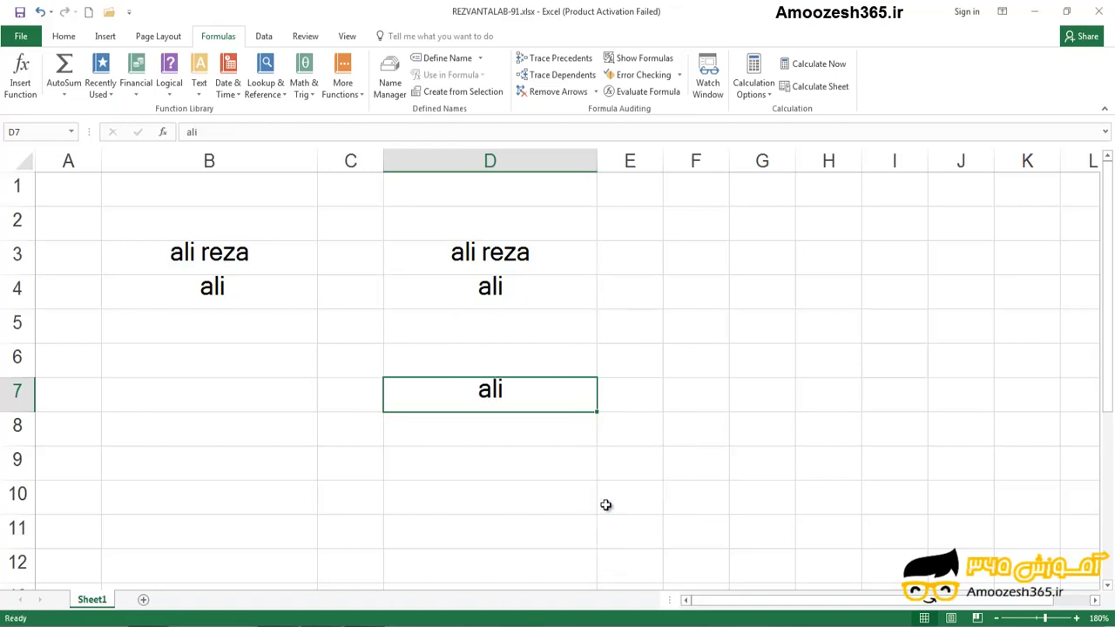
Step: Check the pasted text in D7 for leading and trailing spaces and compare it with the original in B4
{"action": "double_click", "coordinate": [514, 395]}
{"action": "left_click", "coordinate": [473, 392]}
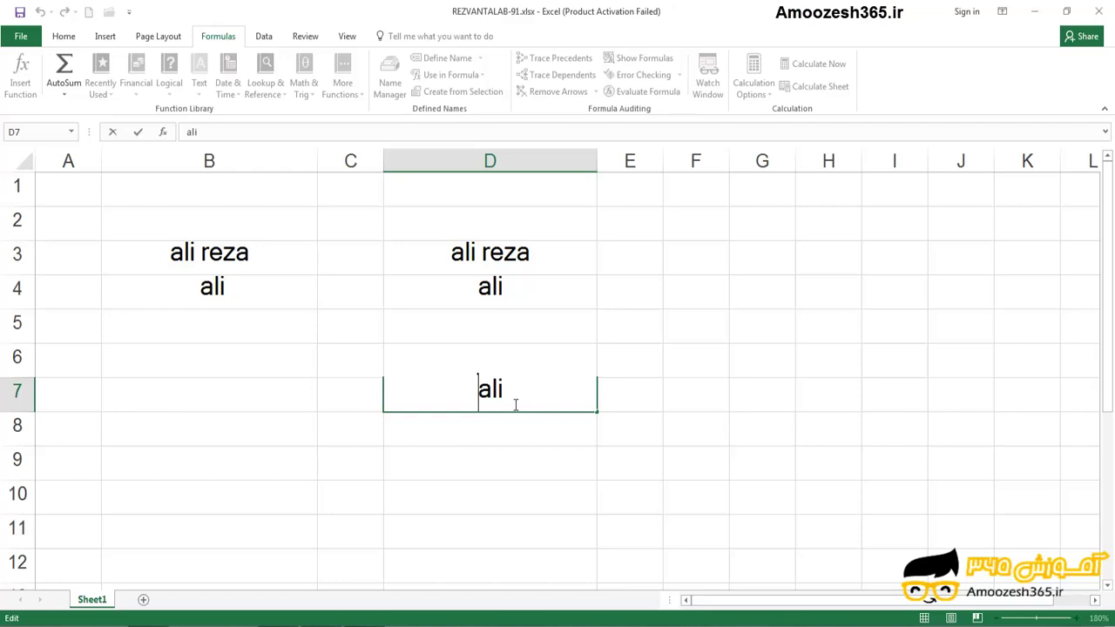
{"action": "left_click", "coordinate": [510, 393]}
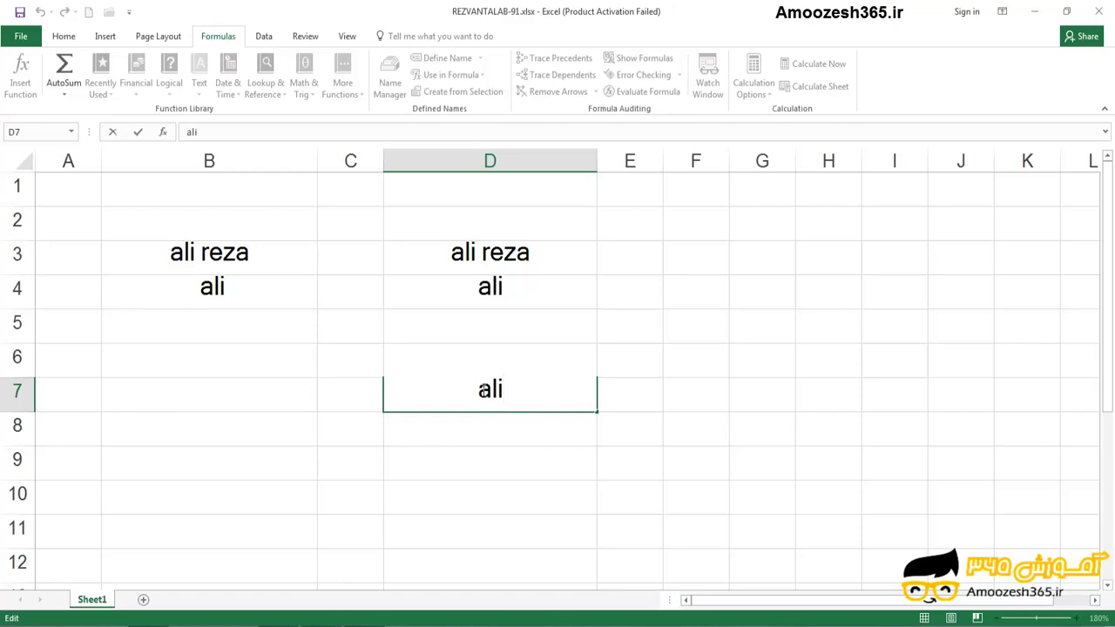
{"action": "left_click", "coordinate": [511, 392]}
{"action": "key", "text": "Return"}
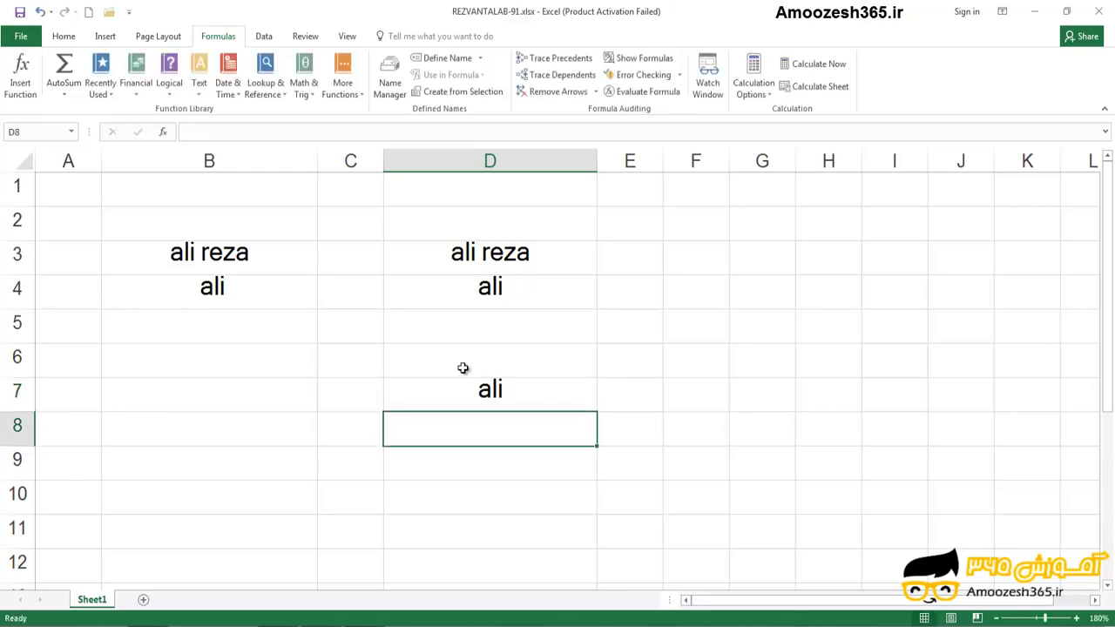
{"action": "left_click", "coordinate": [203, 288]}
{"action": "double_click", "coordinate": [203, 288]}
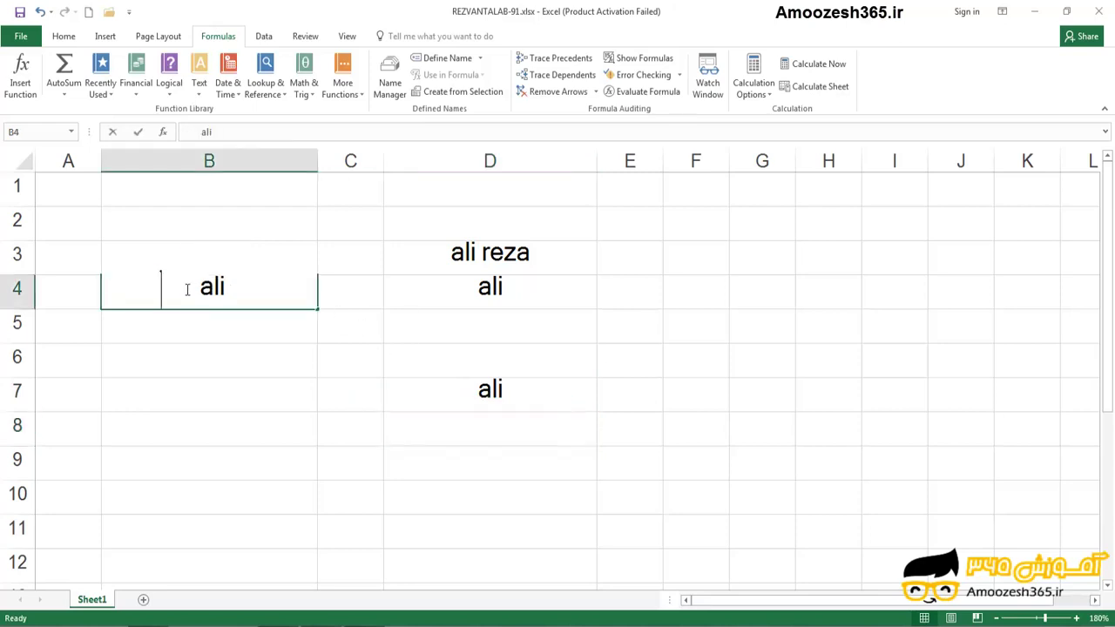
{"action": "left_click", "coordinate": [263, 291]}
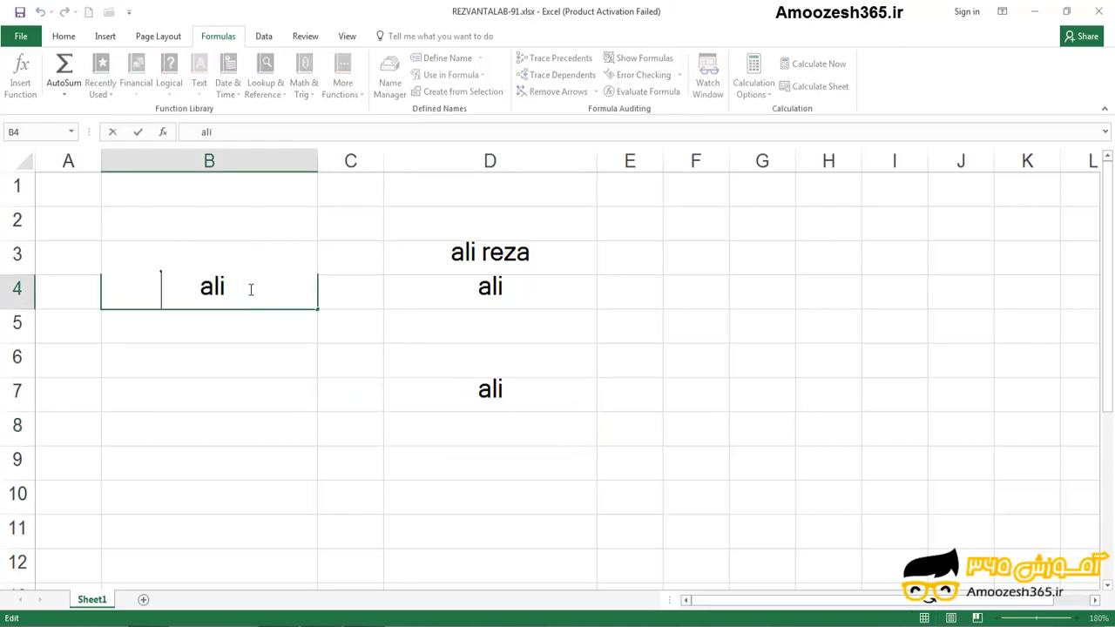
{"action": "left_click", "coordinate": [250, 289]}
{"action": "left_click", "coordinate": [155, 286]}
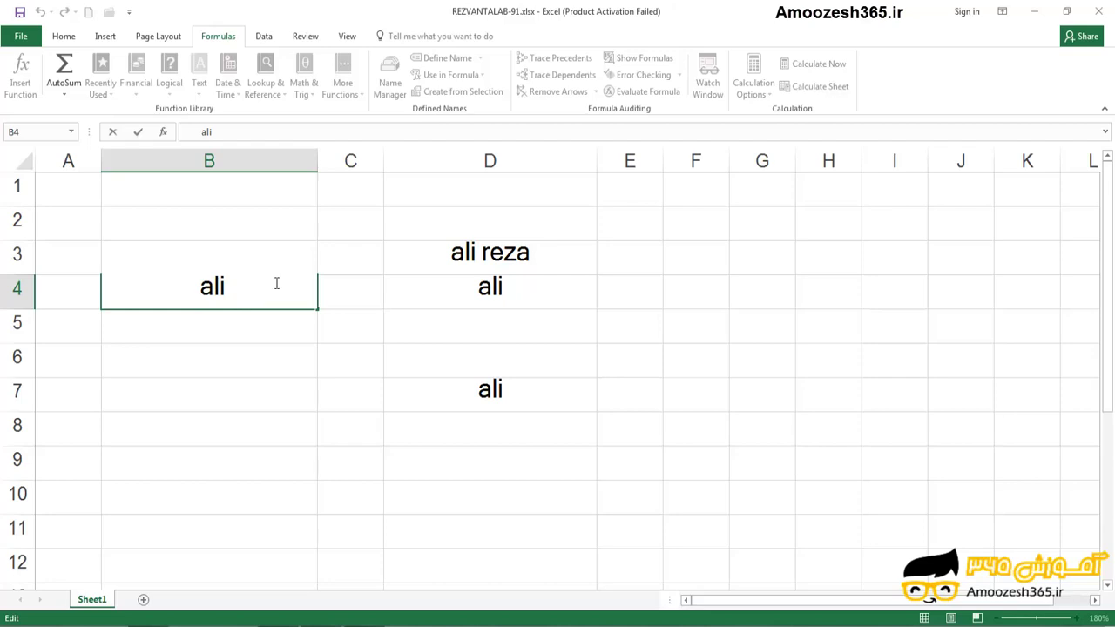